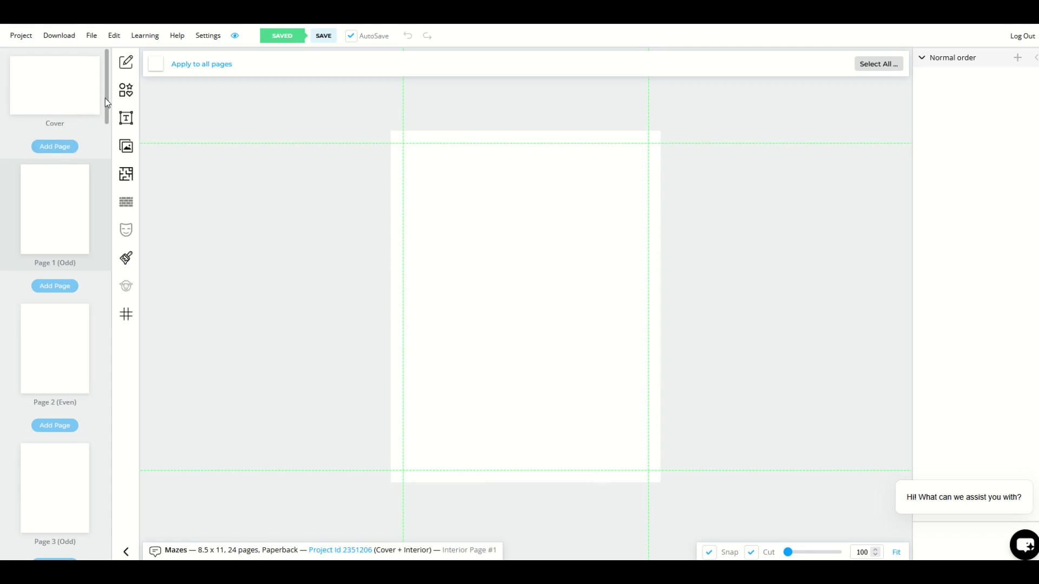
# Look over the blank book's page list, cover spread and interior Page 1
pyautogui.moveTo(105, 99); pyautogui.dragTo(104, 70)
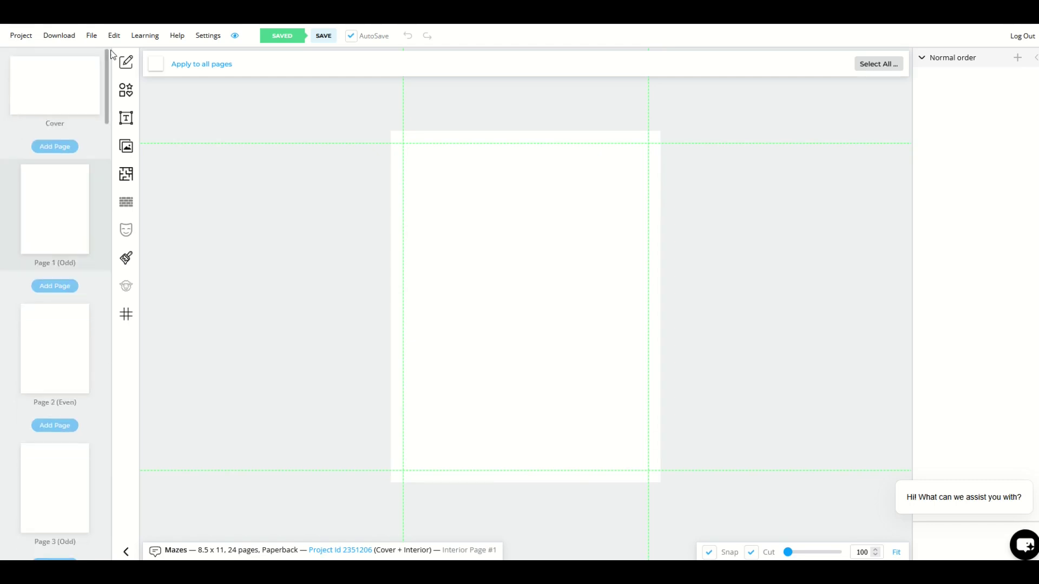
pyautogui.click(72, 97)
pyautogui.click(71, 236)
# Generate Circular Maze pages on pages 1–10 with 10 cells, placing solutions on pages 11–20
pyautogui.click(125, 175)
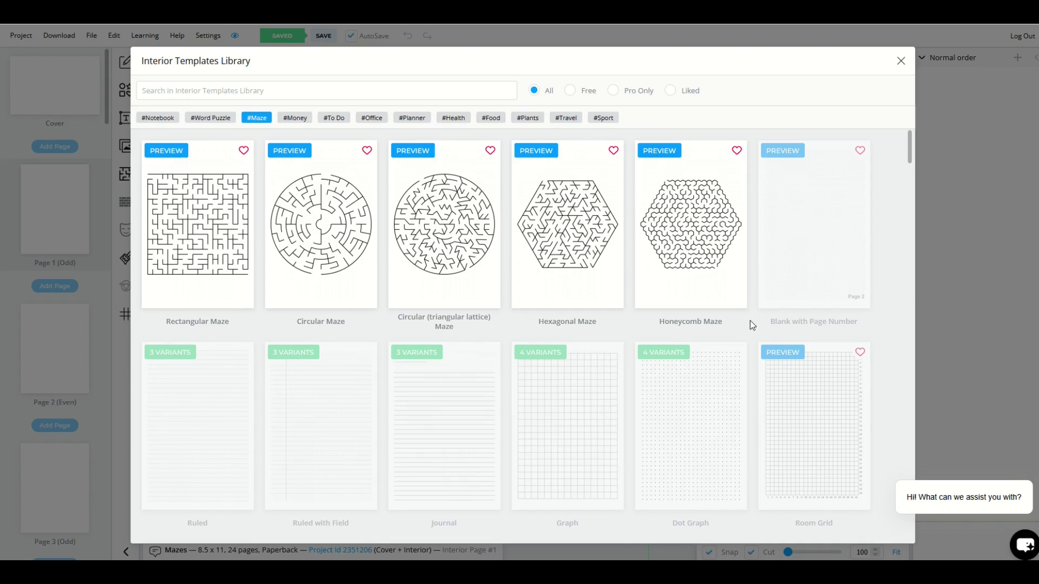
pyautogui.scroll(-4, 628, 319)
pyautogui.scroll(3, 628, 319)
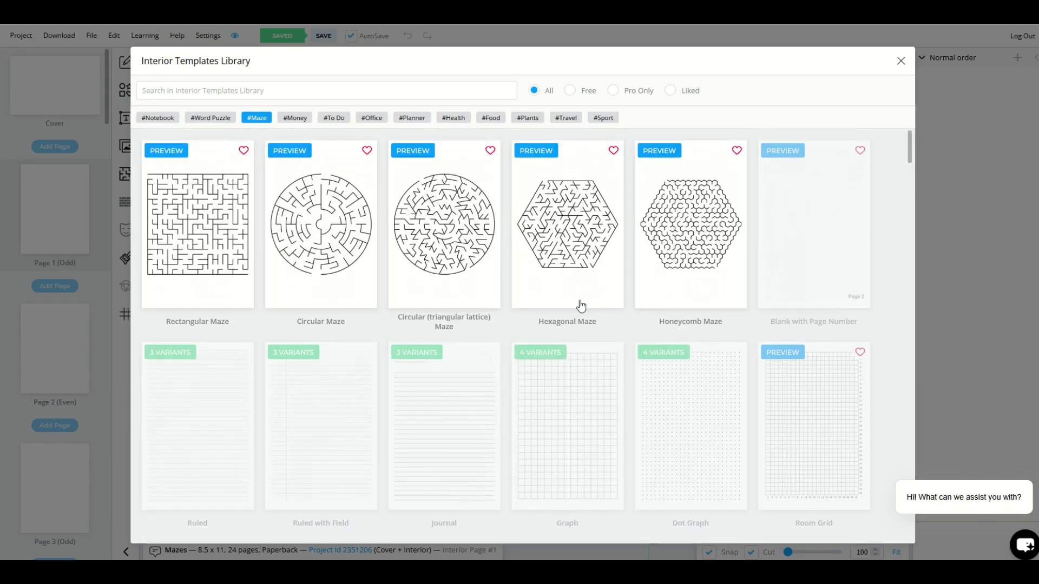
pyautogui.click(309, 223)
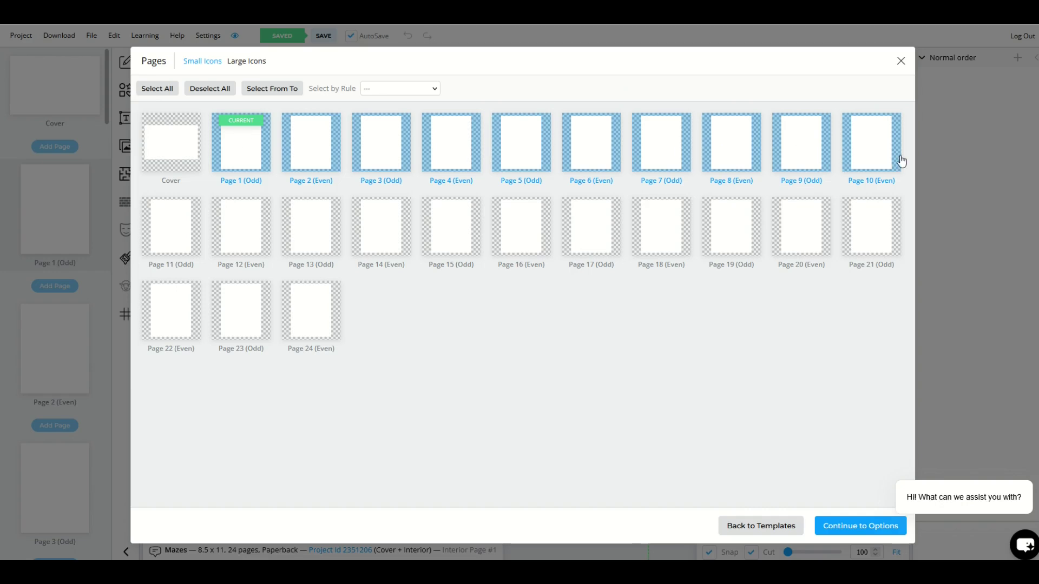
pyautogui.click(854, 530)
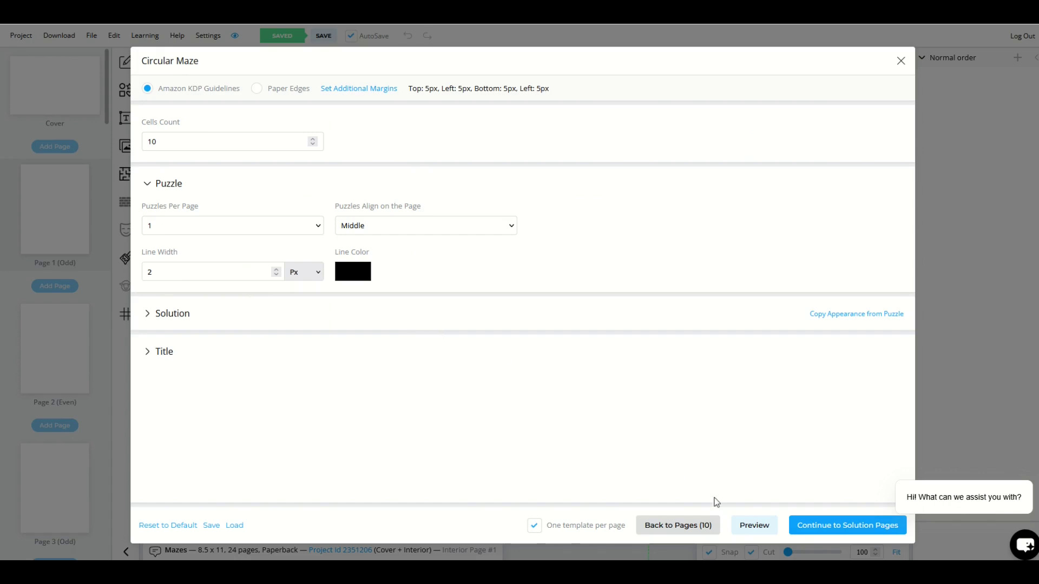
pyautogui.click(849, 531)
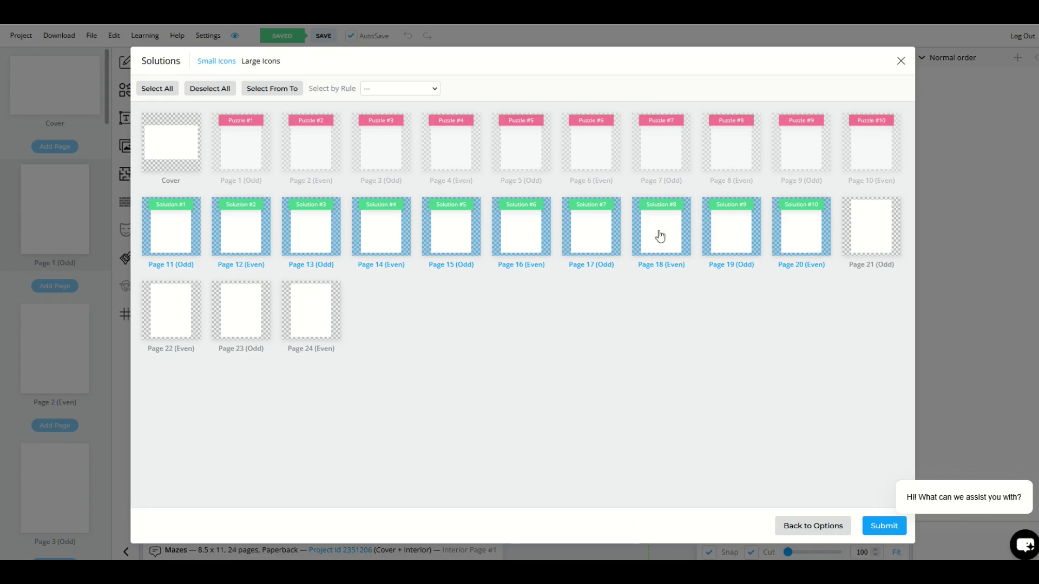
pyautogui.click(885, 527)
# Review Maze #1, Maze Solution #1 on page 11 and the last solution on page 20, then return to Maze #1
pyautogui.click(53, 111)
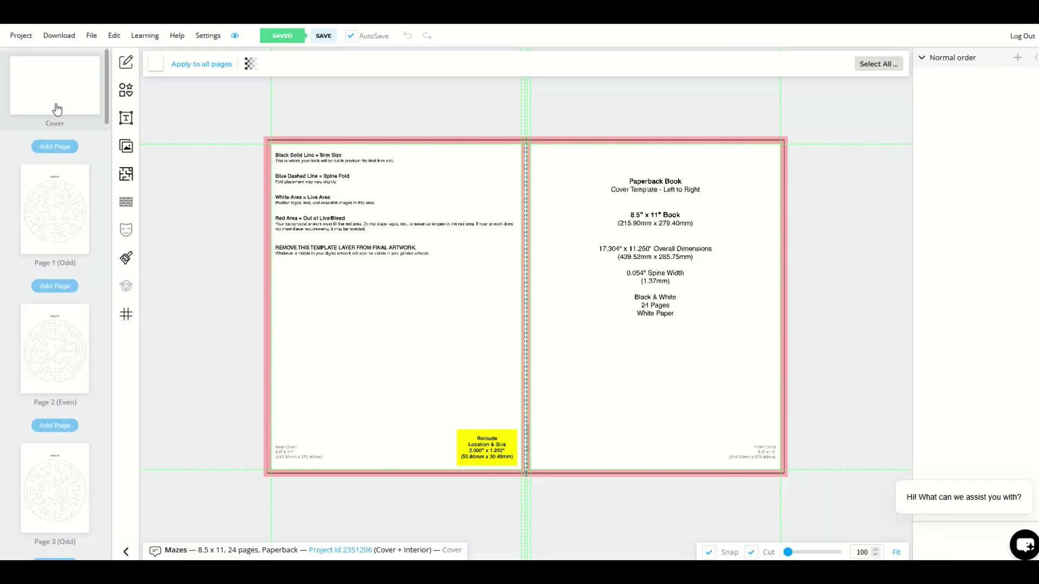
pyautogui.click(41, 200)
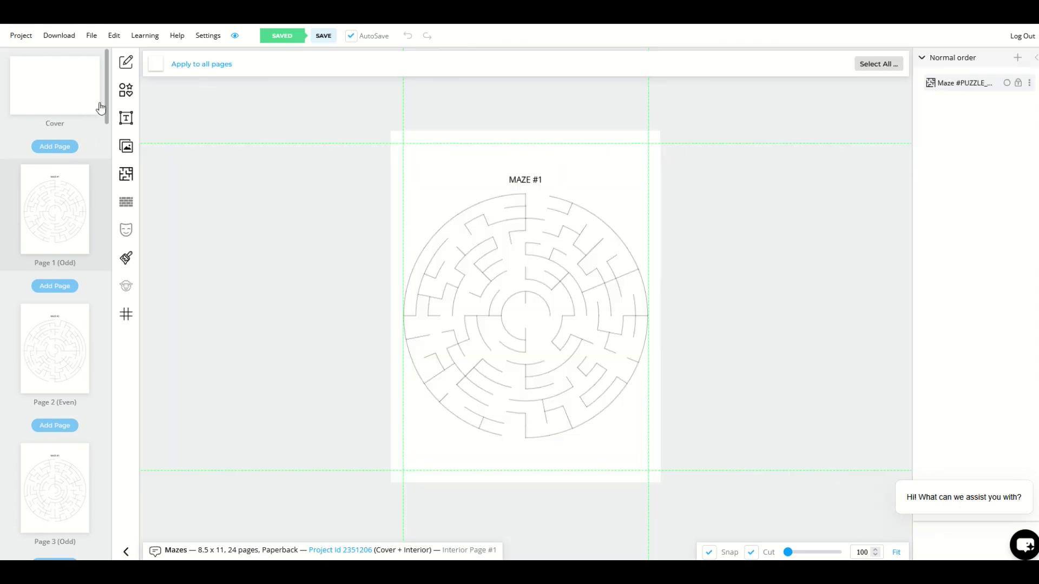
pyautogui.moveTo(106, 105); pyautogui.dragTo(106, 294)
pyautogui.click(57, 333)
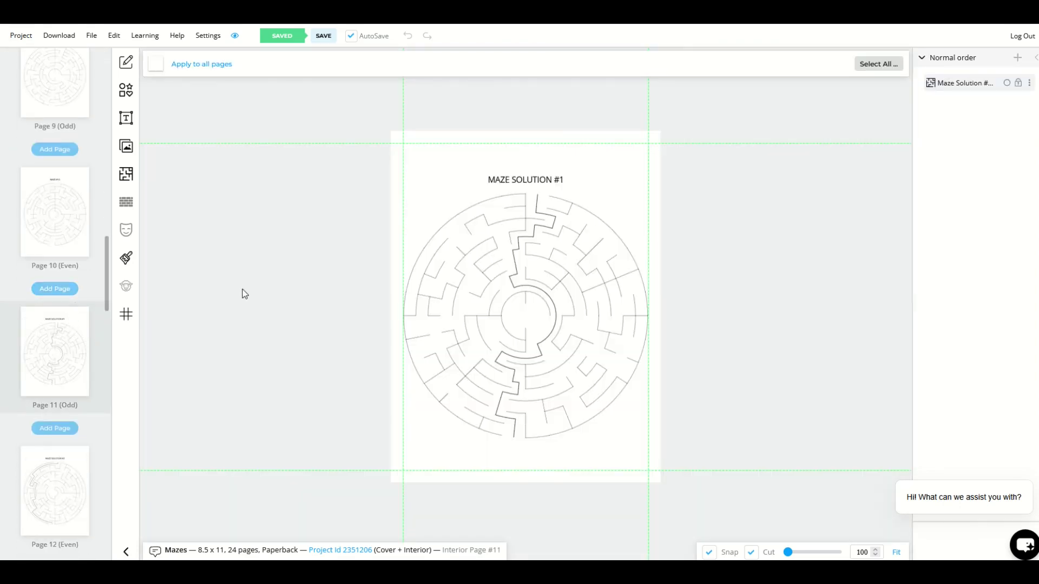
pyautogui.scroll(-1, 64, 295)
pyautogui.scroll(-15, 64, 295)
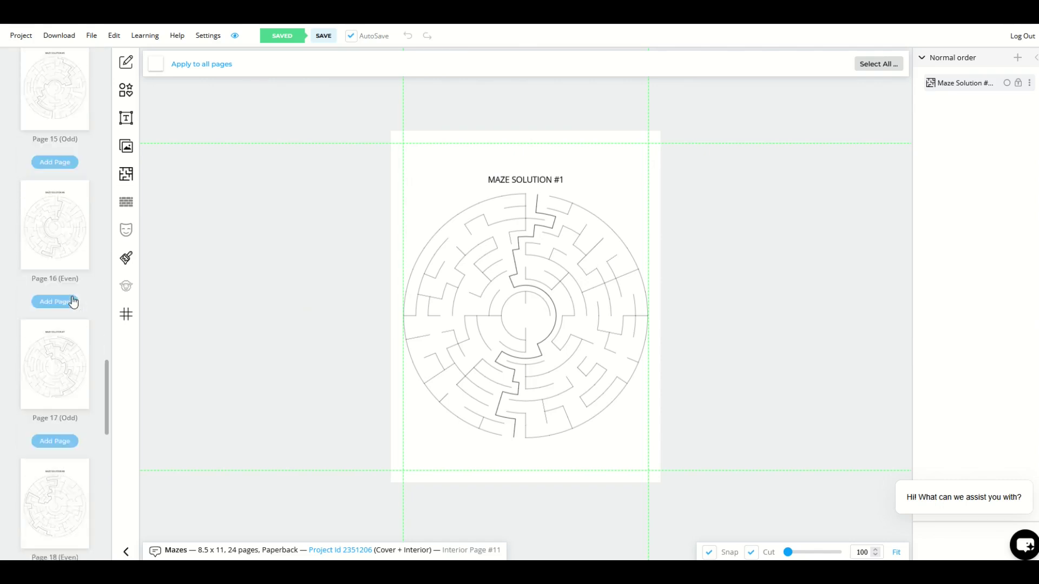
pyautogui.scroll(-2, 64, 319)
pyautogui.click(61, 326)
pyautogui.moveTo(106, 427); pyautogui.dragTo(213, 125)
pyautogui.click(49, 223)
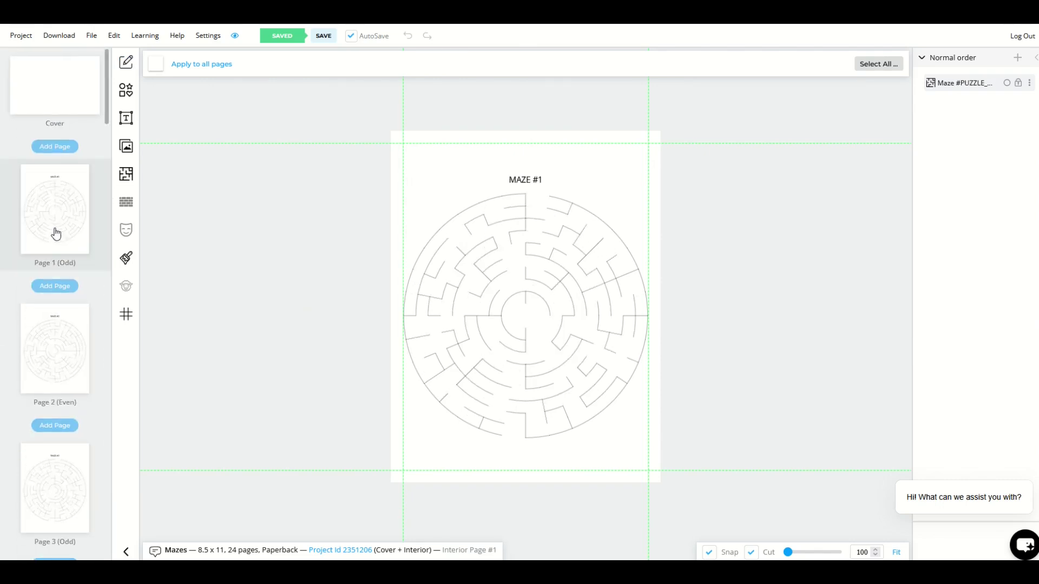
# Set up the Blank with Page Number template for every page except the cover, using the ABeeZee font
pyautogui.click(123, 178)
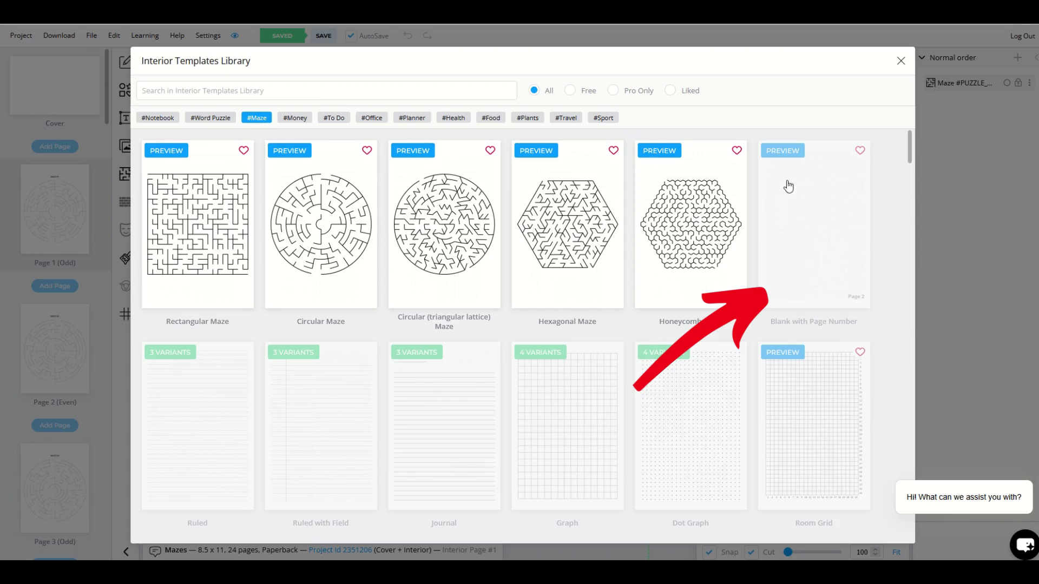
pyautogui.click(793, 220)
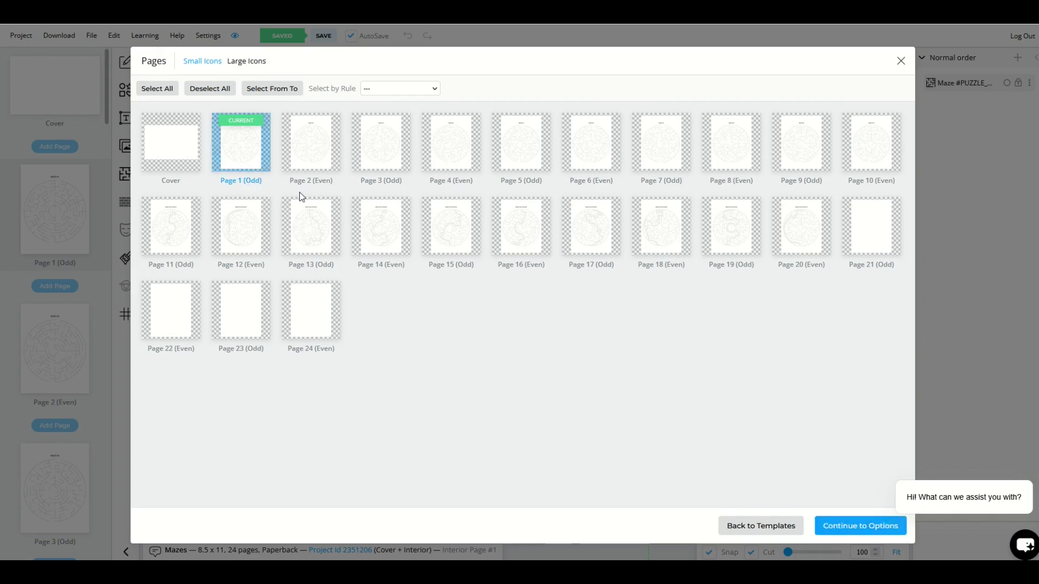
pyautogui.click(177, 152)
pyautogui.click(176, 152)
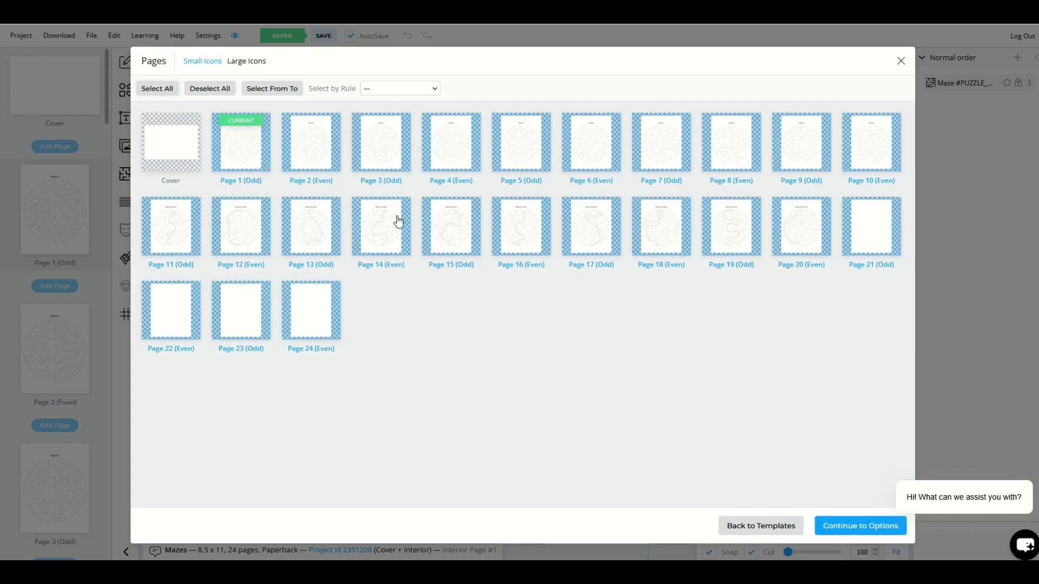
pyautogui.click(837, 530)
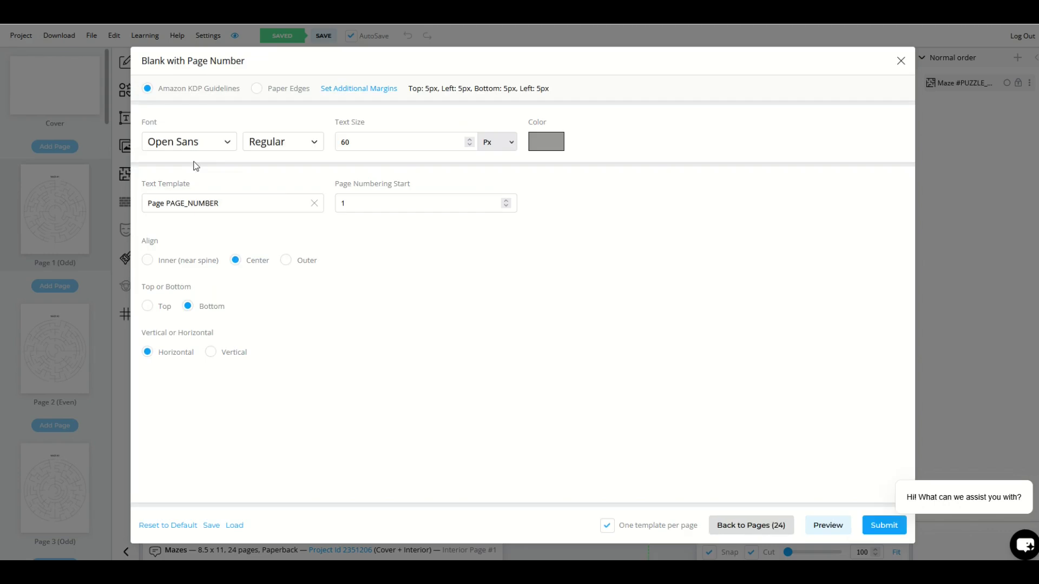
pyautogui.click(179, 143)
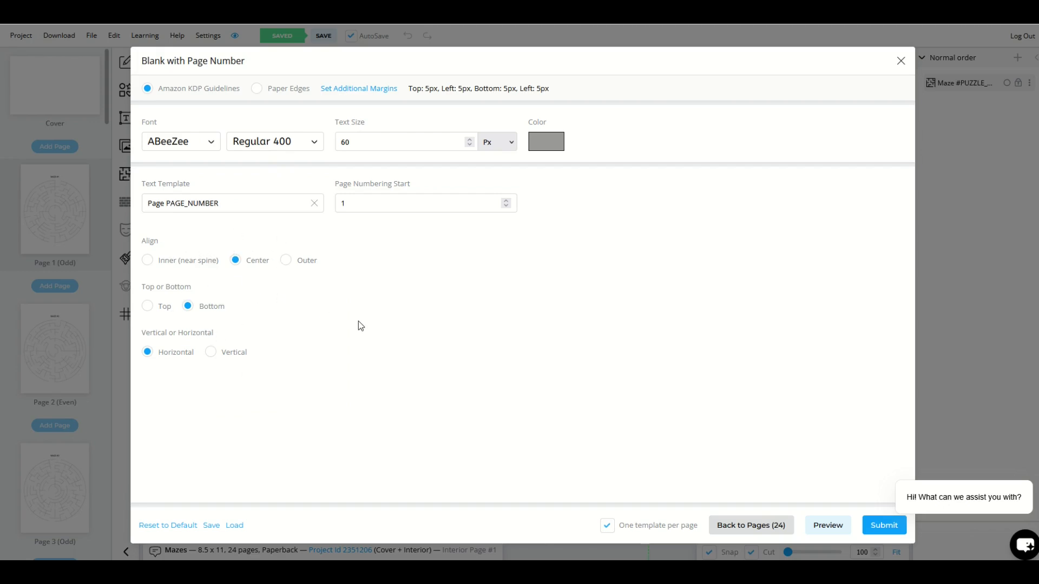
# Apply the page numbers, check page 2's maze without changing it, and jump to Page 24
pyautogui.click(878, 525)
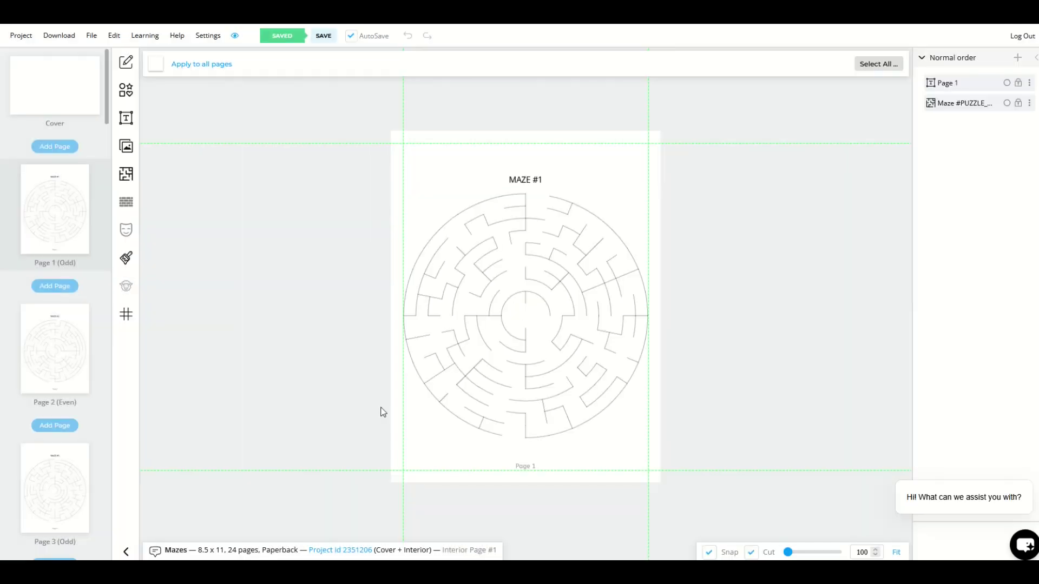
pyautogui.click(67, 382)
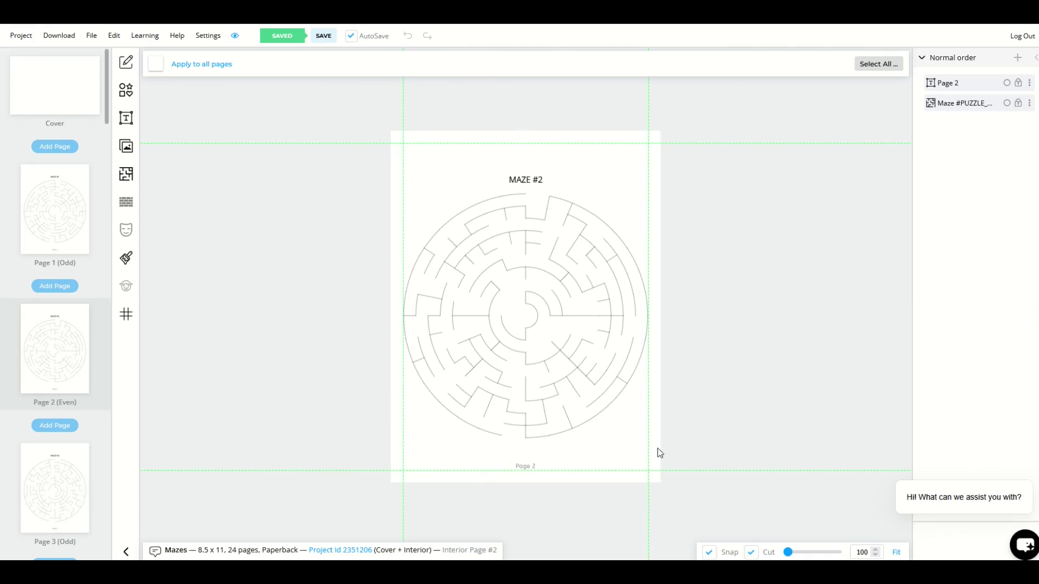
pyautogui.moveTo(537, 350)
pyautogui.mouseDown()
pyautogui.moveTo(281, 354)
pyautogui.moveTo(528, 336)
pyautogui.moveTo(540, 349)
pyautogui.mouseUp()
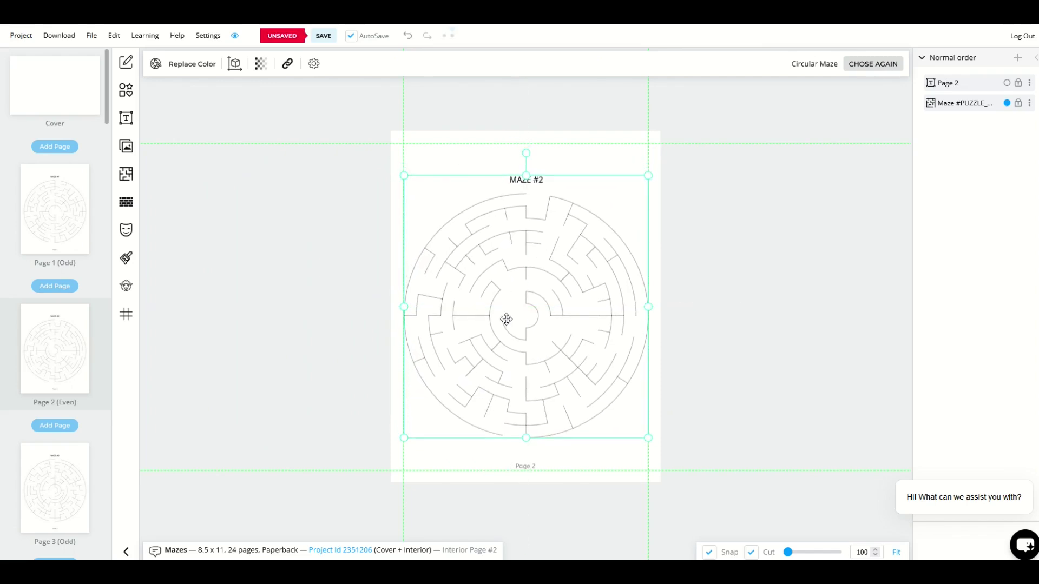
pyautogui.click(438, 463)
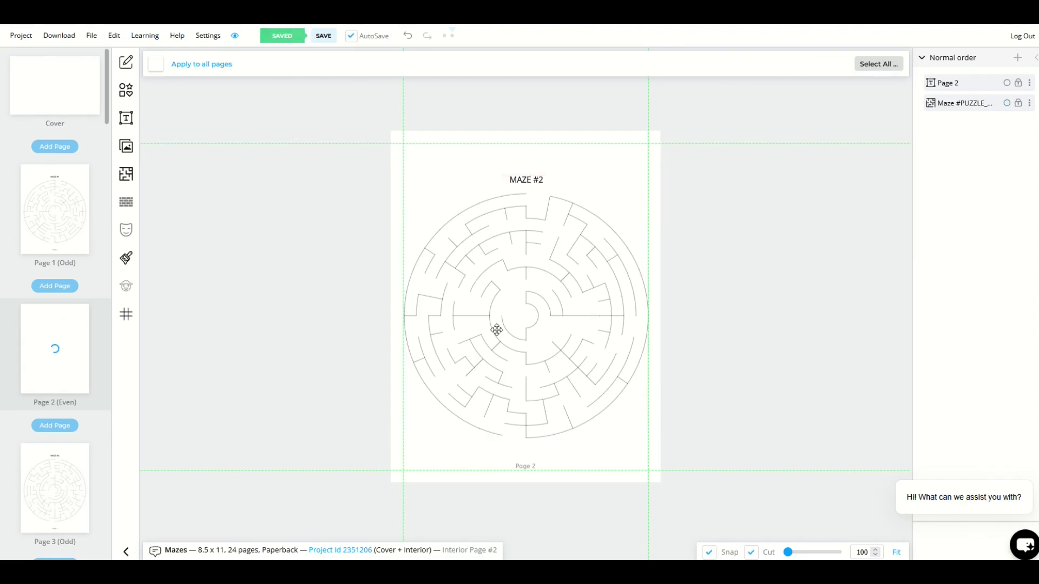
pyautogui.press('End')
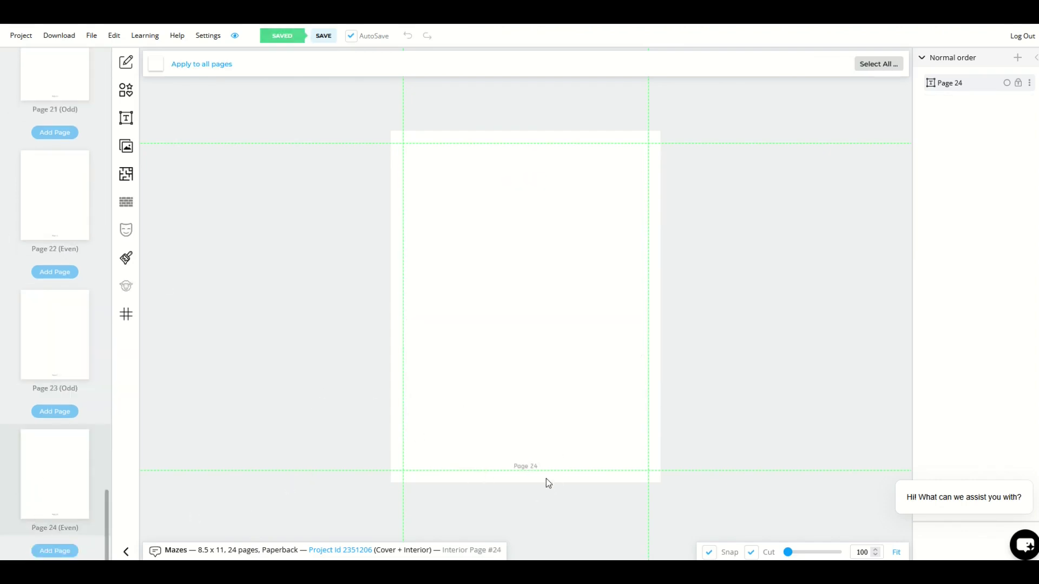
# Add a blank Page 25 after Page 24 and compare the two pages
pyautogui.click(49, 552)
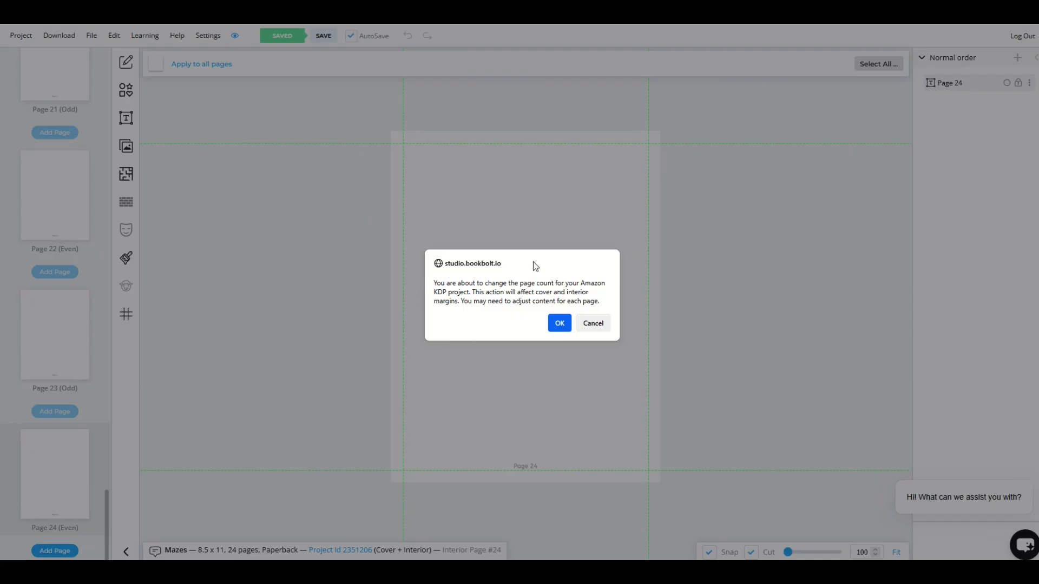
pyautogui.click(560, 323)
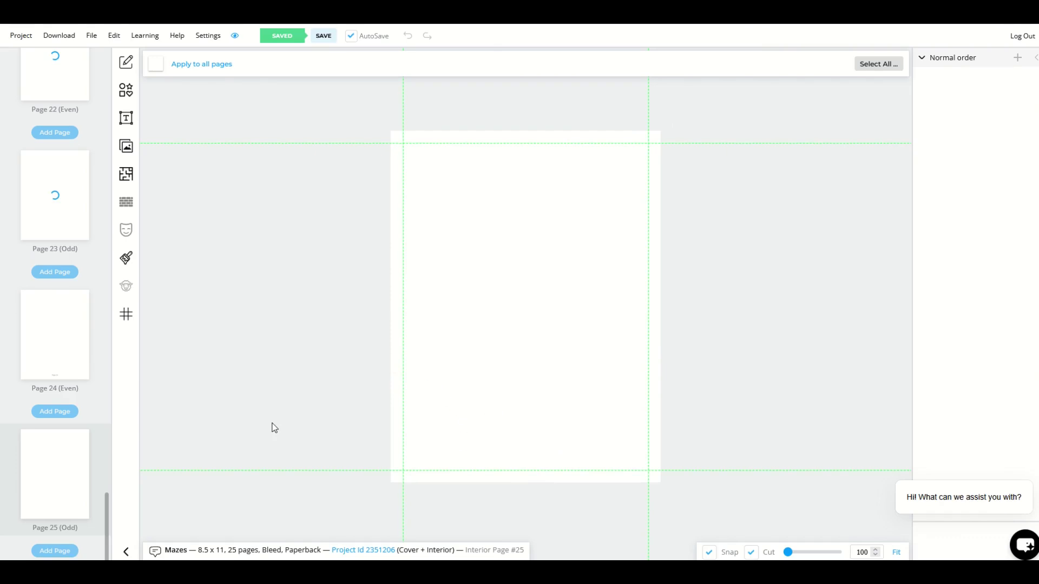
pyautogui.click(65, 359)
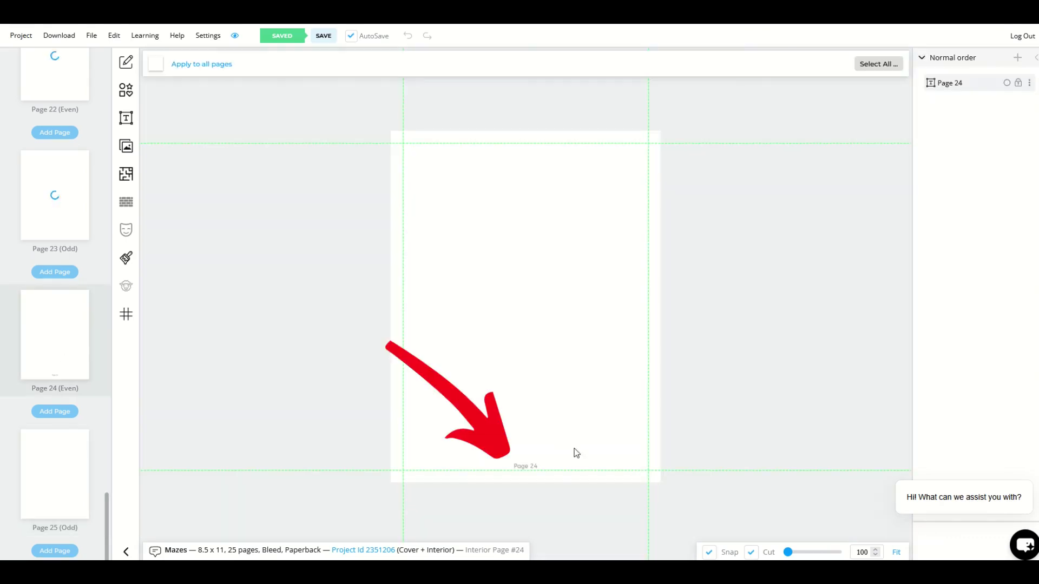
pyautogui.click(40, 476)
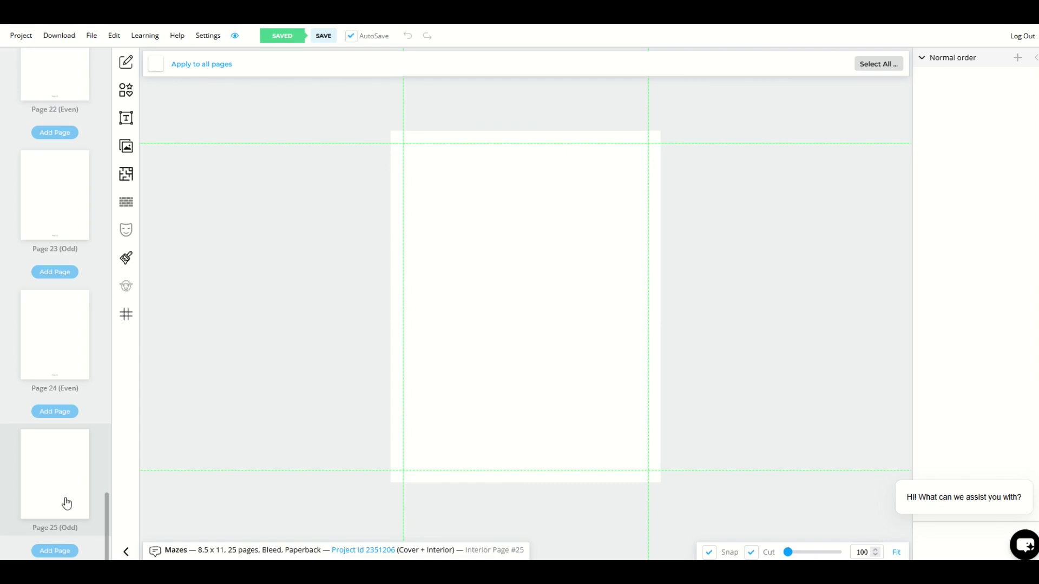
# Apply the Blank with Page Number template to Page 25 with numbering starting at 25
pyautogui.click(125, 174)
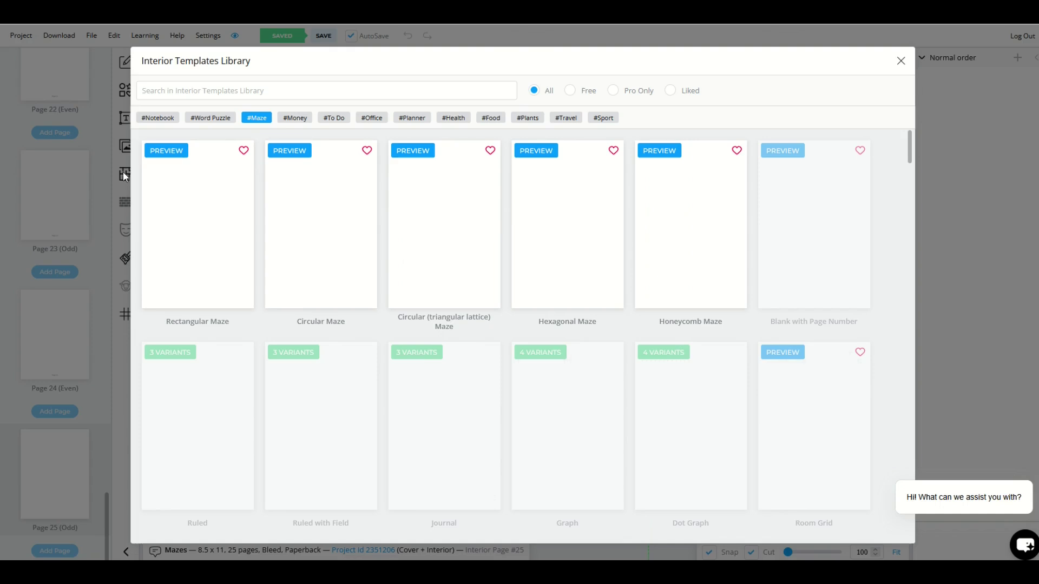
pyautogui.click(819, 255)
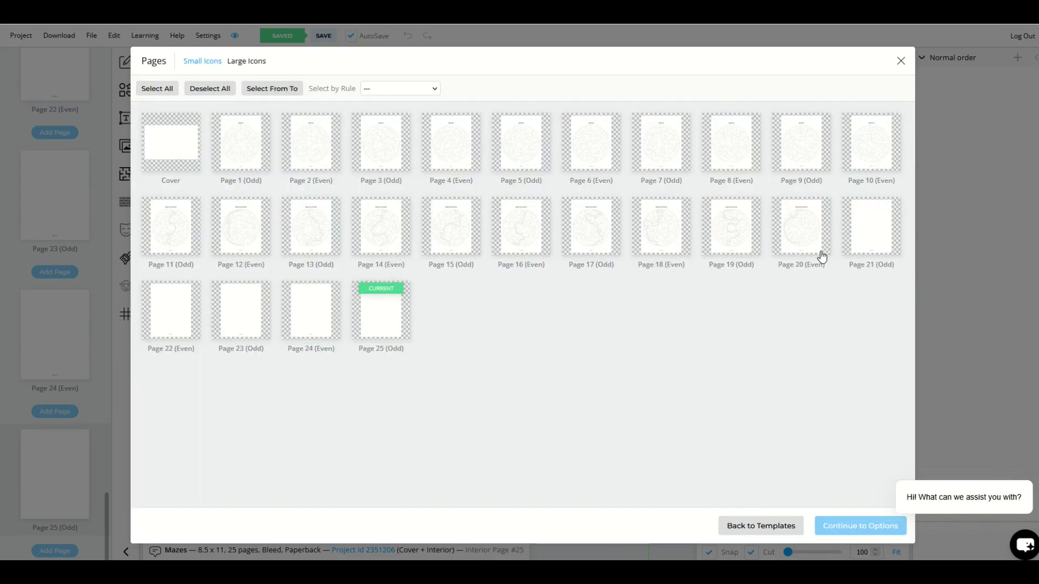
pyautogui.click(384, 333)
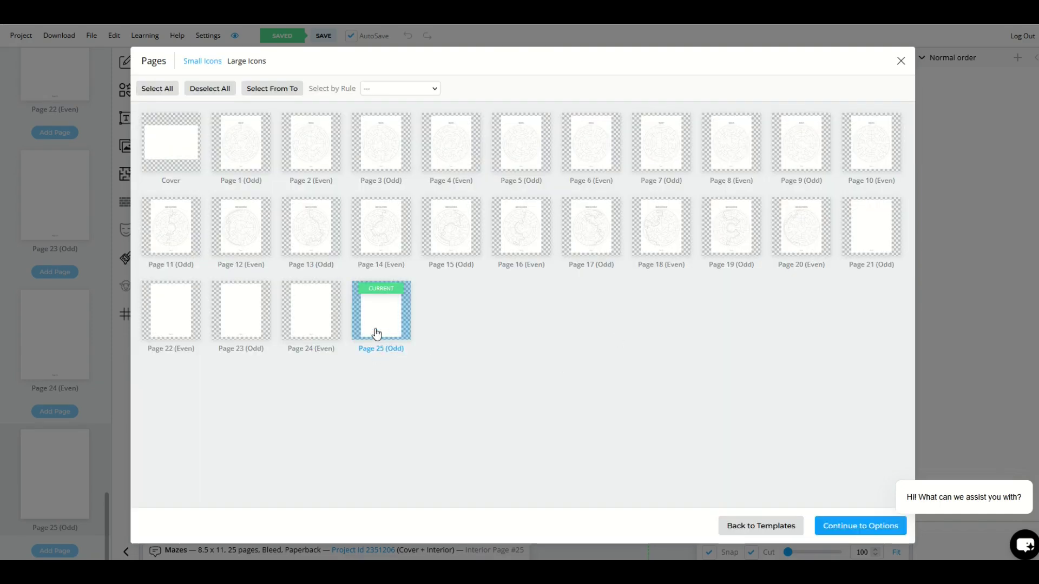
pyautogui.click(819, 520)
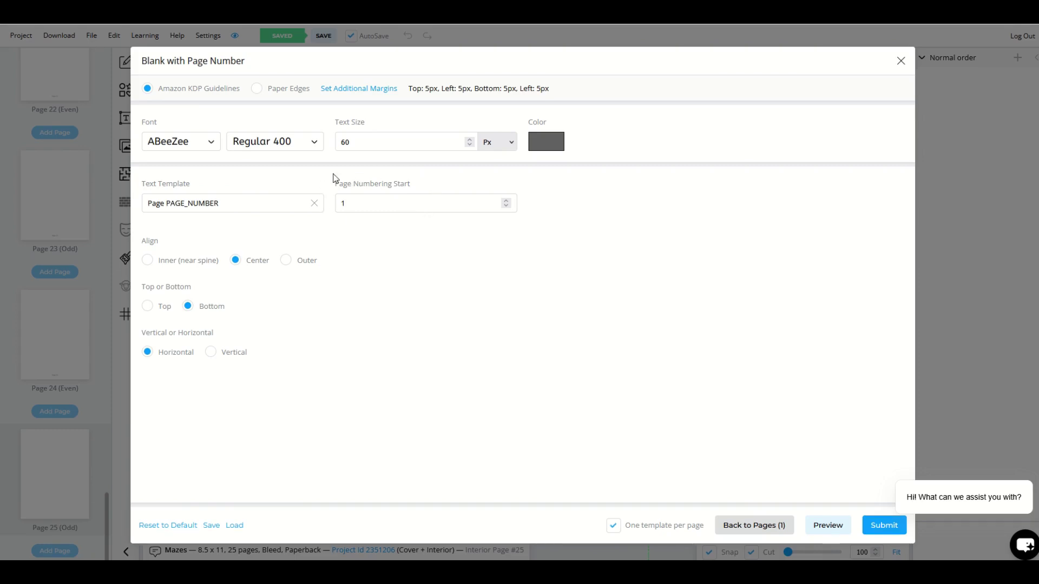
pyautogui.click(390, 202)
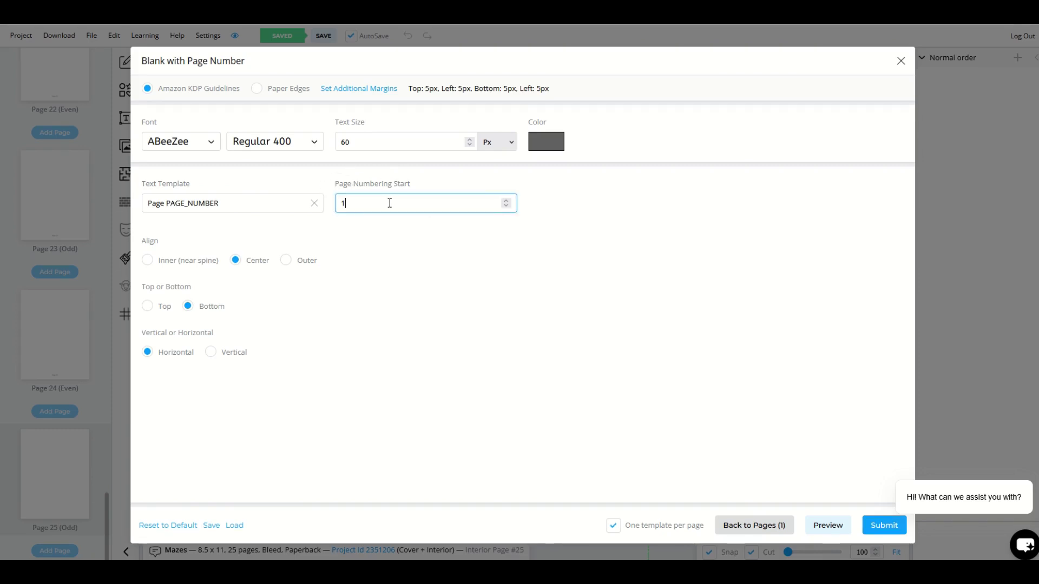
pyautogui.write('25')
pyautogui.click(884, 527)
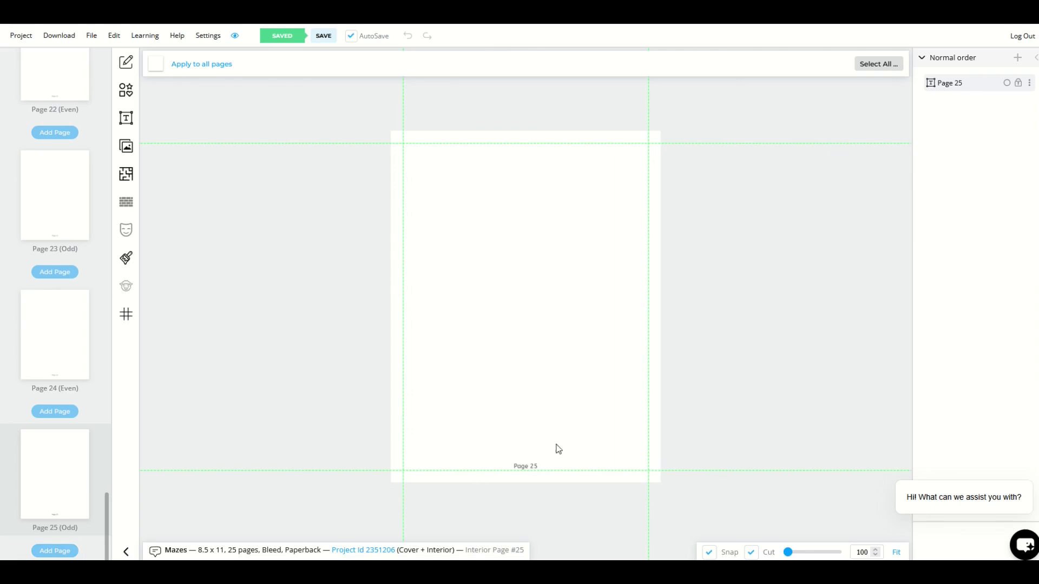
# Compare the page numbers on Pages 24 and 25, then scroll the page list back to the top
pyautogui.click(57, 361)
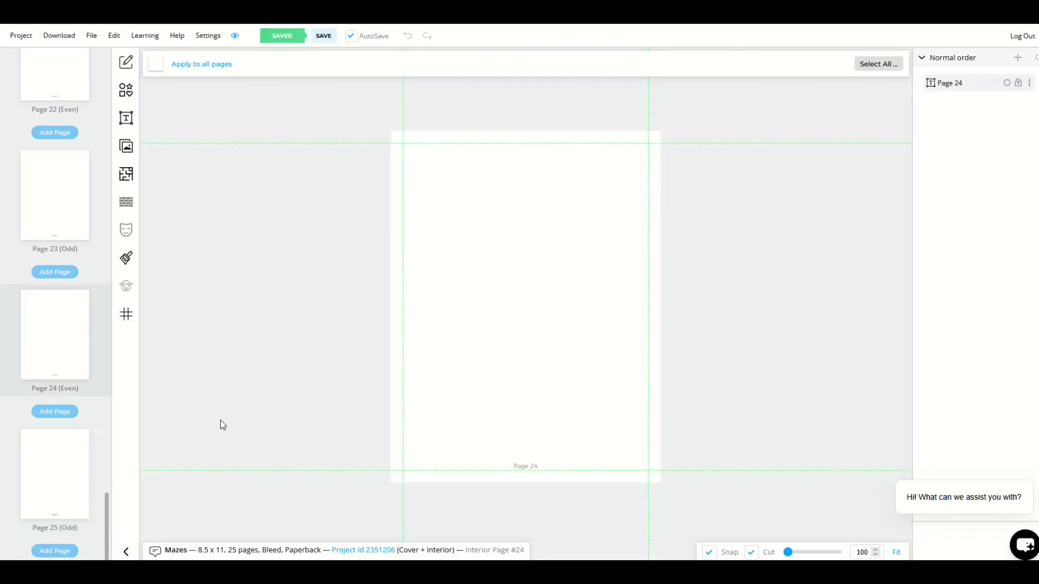
pyautogui.click(51, 468)
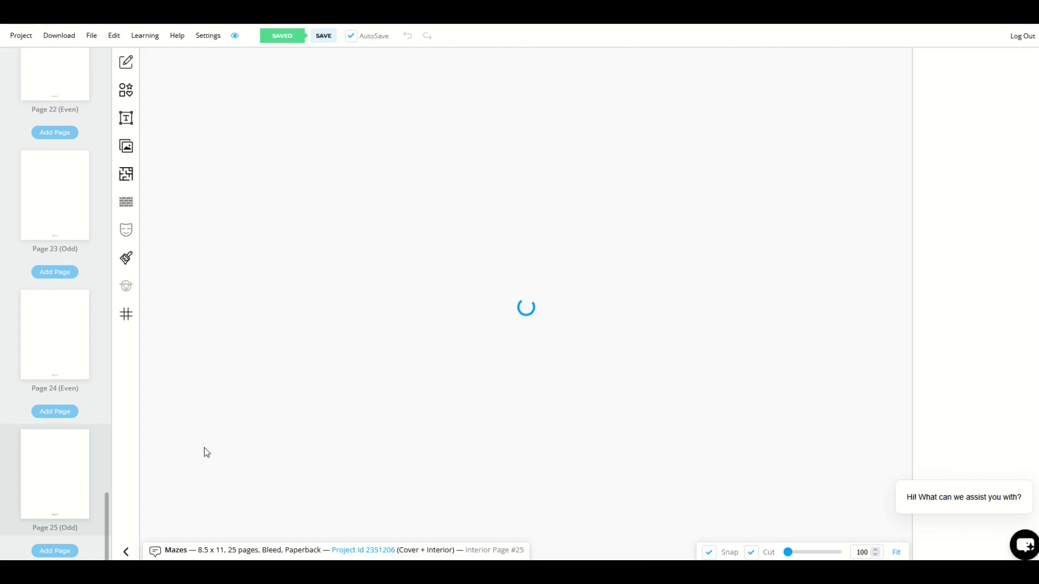
pyautogui.moveTo(107, 504); pyautogui.dragTo(107, 59)
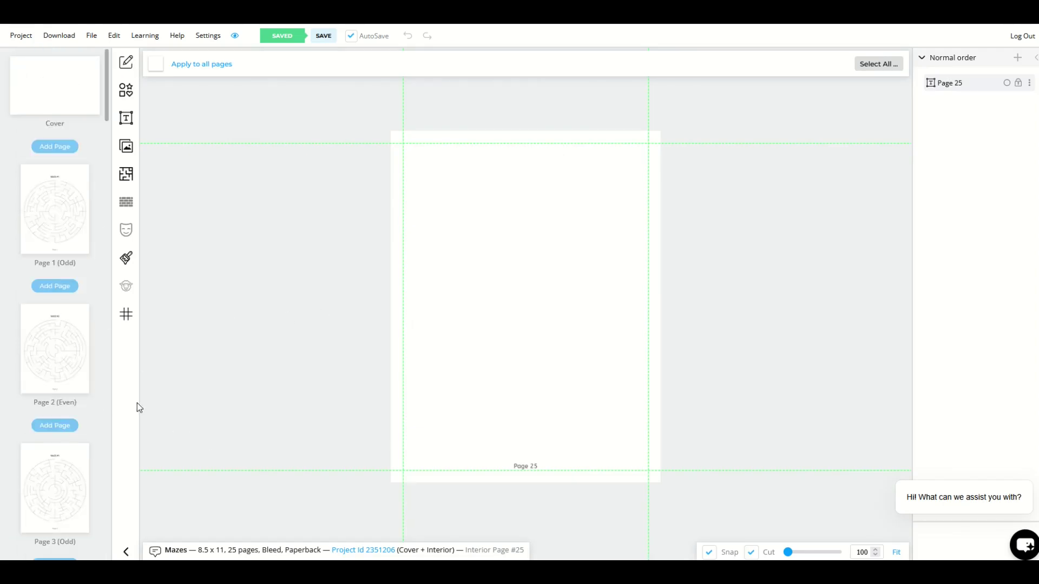